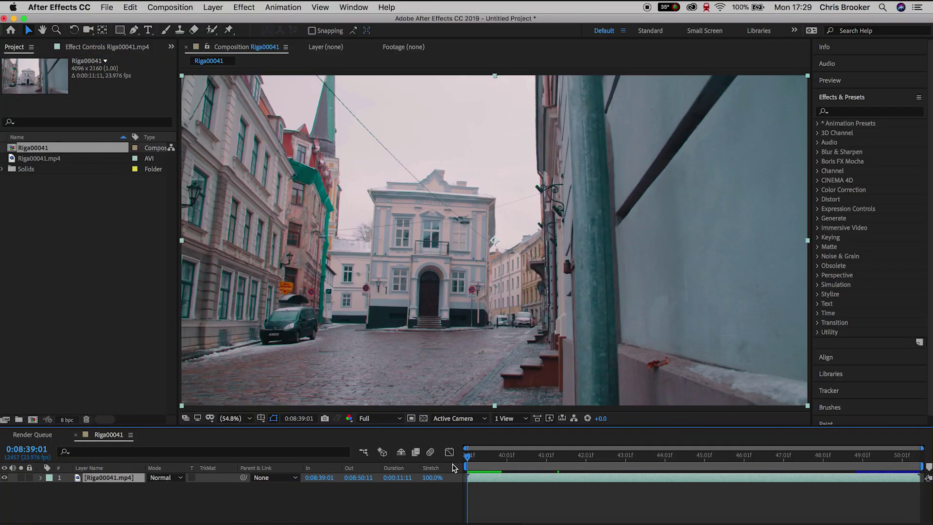
Step: Preview the street footage and apply the 3D Camera Tracker effect to the Riga00041.mp4 layer
{"action": "key", "text": "space"}
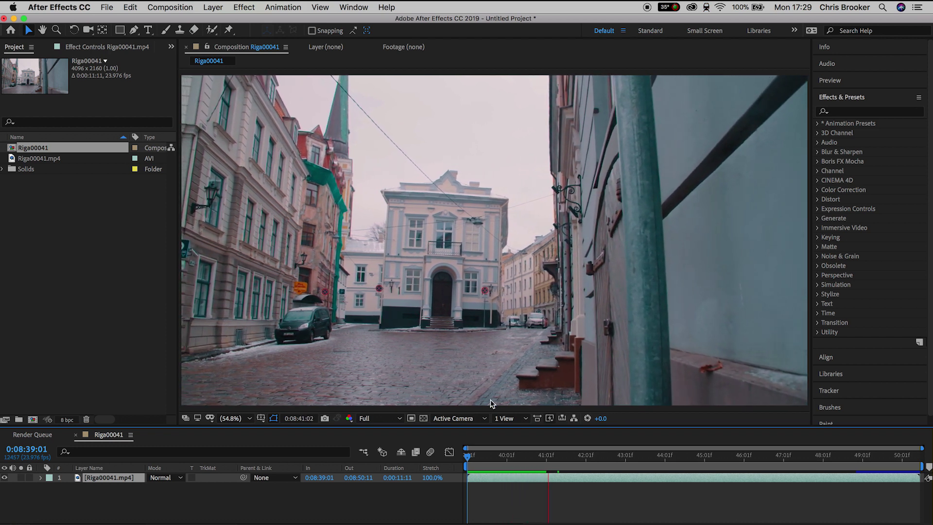
{"action": "key", "text": "space"}
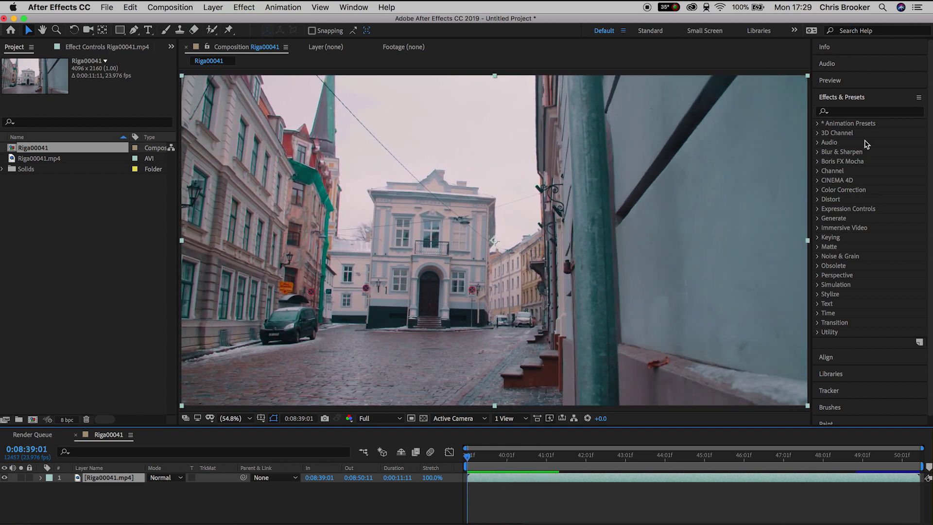
{"action": "left_click", "coordinate": [881, 112]}
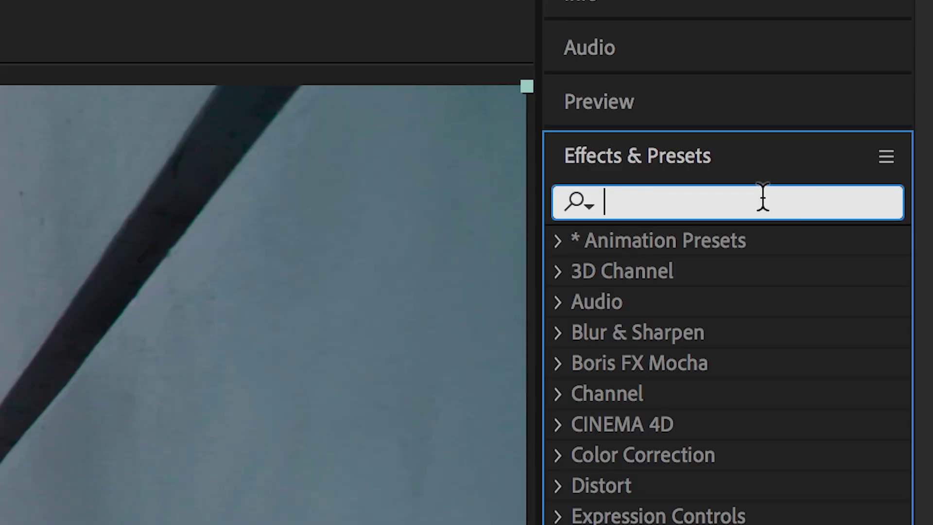
{"action": "type", "text": "3d camera"}
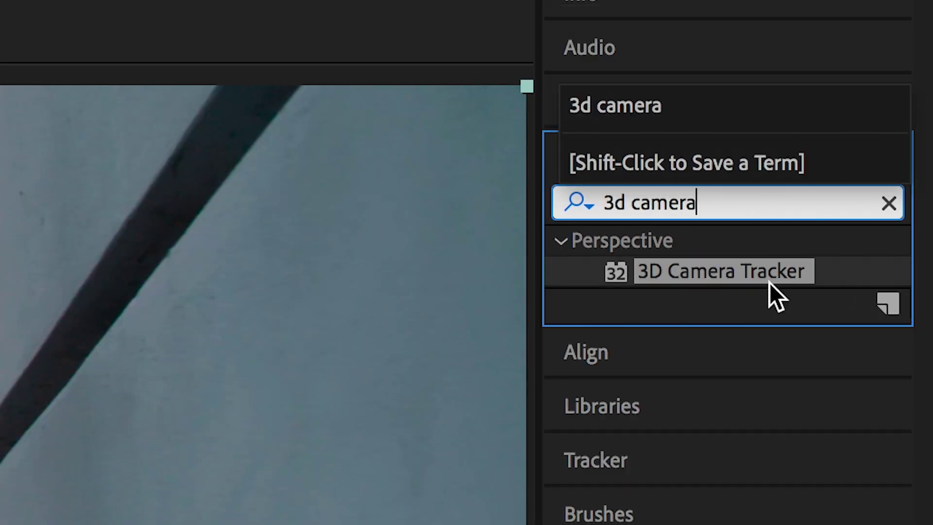
{"action": "left_click_drag", "start_coordinate": [769, 281], "coordinate": [486, 291]}
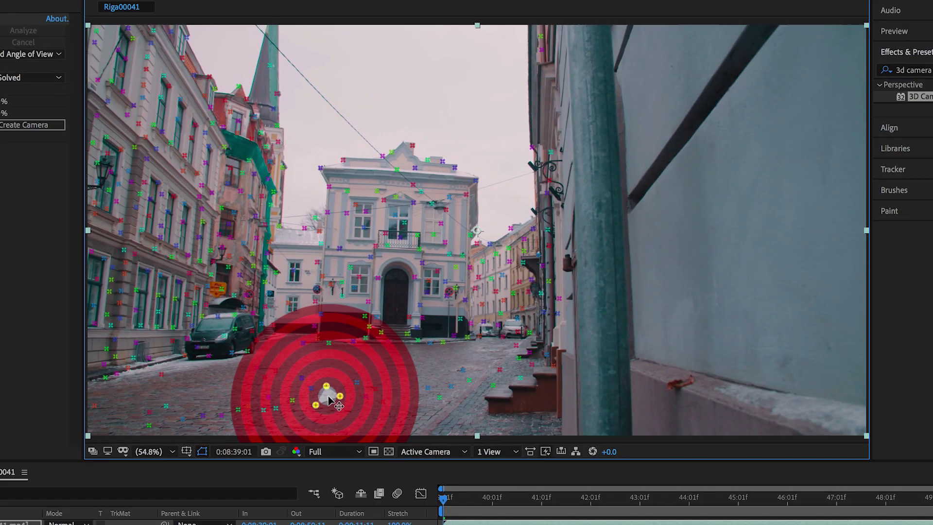
Step: Create a text layer and tracked camera from three track points on the cobblestones in front of the white building
{"action": "right_click", "coordinate": [310, 480]}
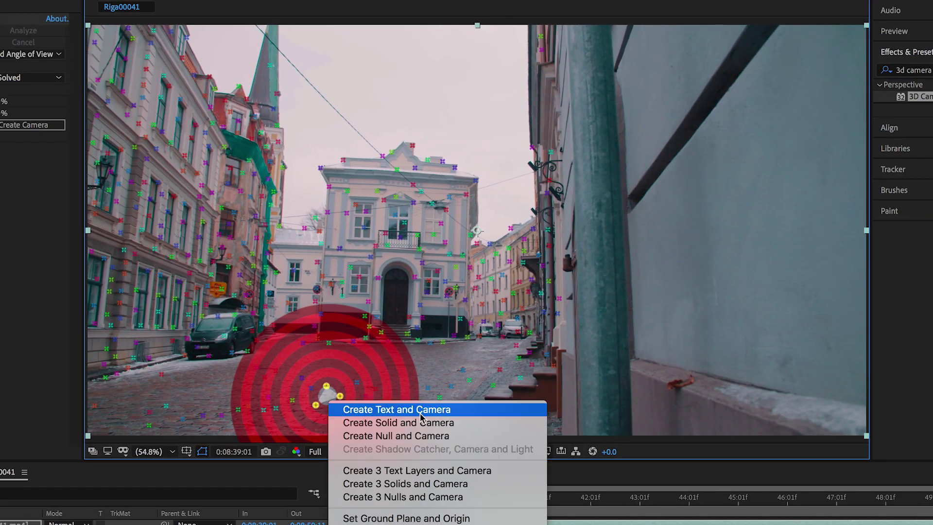
{"action": "left_click", "coordinate": [435, 413]}
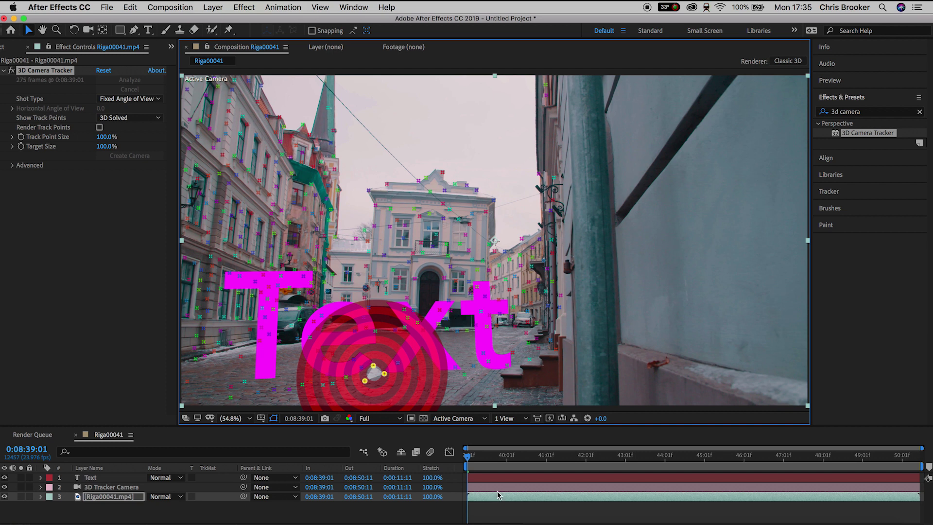
{"action": "left_click_drag", "start_coordinate": [473, 459], "coordinate": [499, 459]}
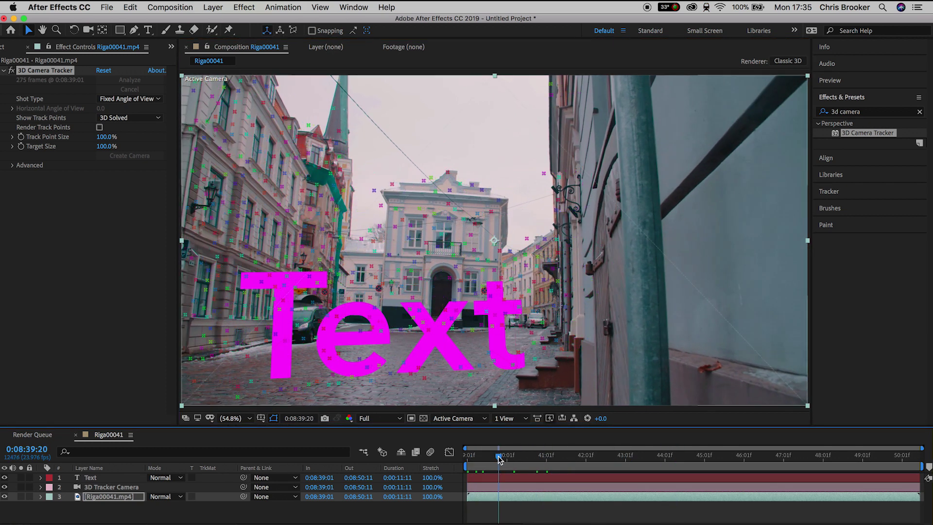
Step: Replace the placeholder wording of the tracked text layer with HEY
{"action": "left_click", "coordinate": [94, 480]}
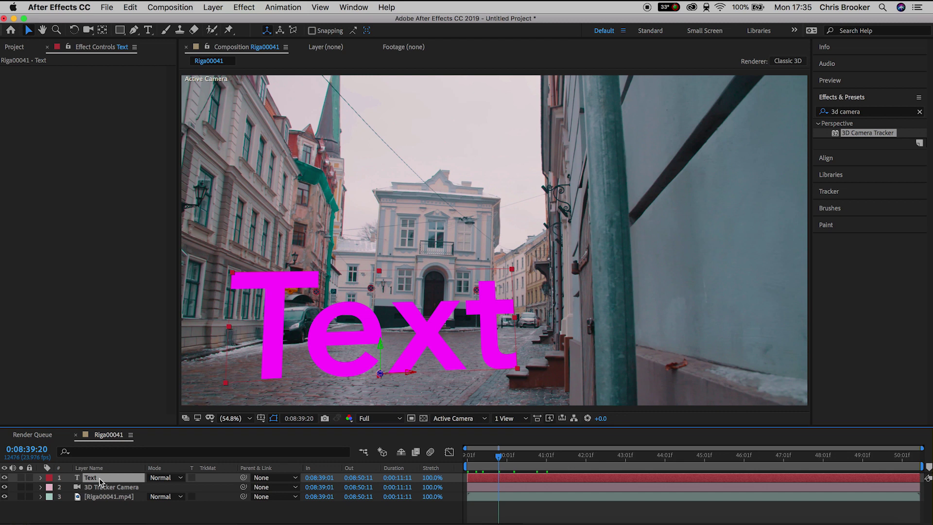
{"action": "double_click", "coordinate": [101, 479]}
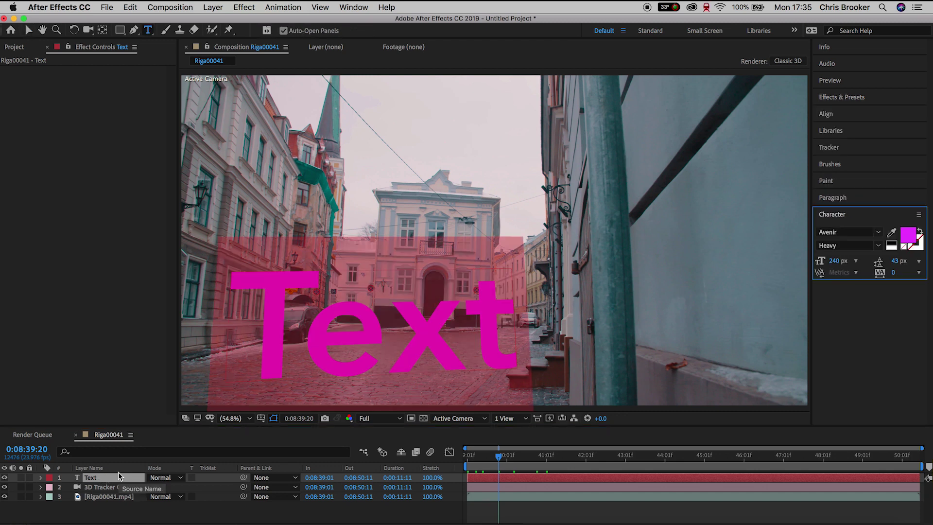
{"action": "type", "text": "HEY"}
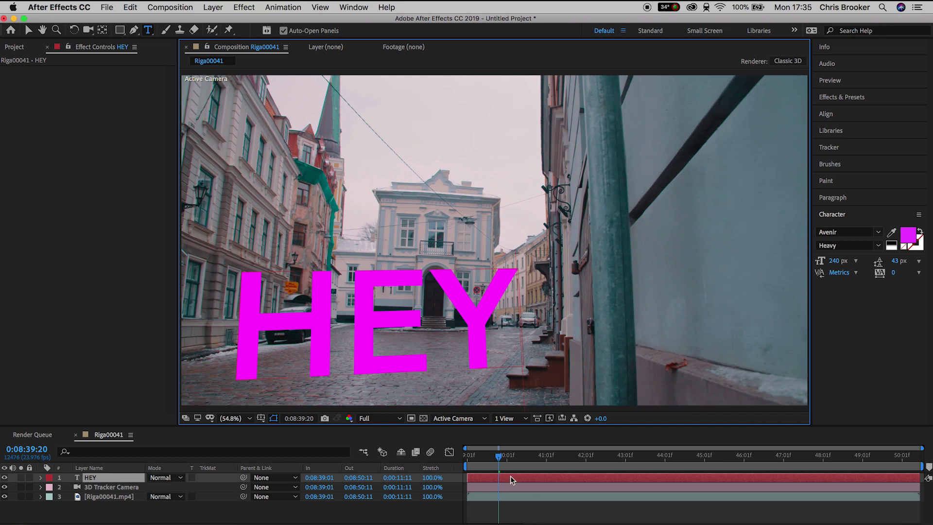
Step: Scrub through the clip to check how the HEY text follows the camera movement
{"action": "left_click_drag", "start_coordinate": [499, 458], "coordinate": [784, 464]}
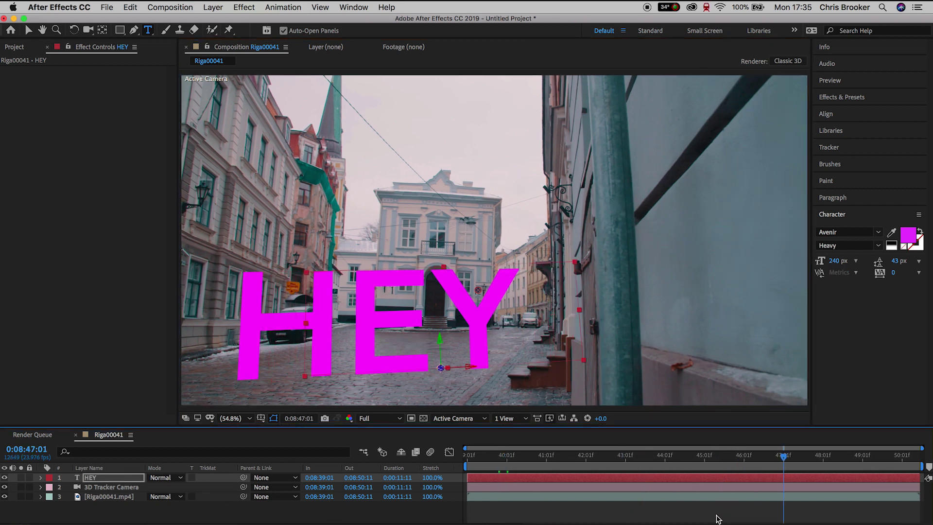
{"action": "left_click", "coordinate": [718, 519]}
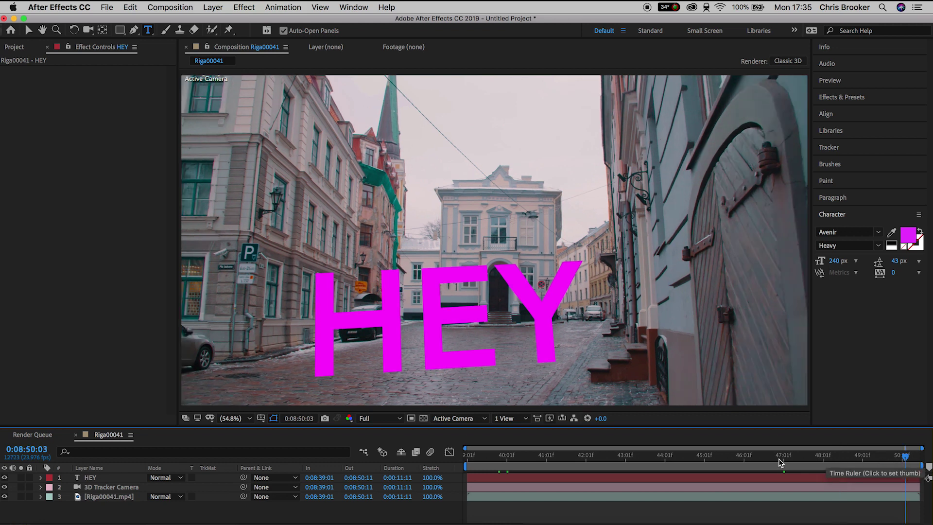
{"action": "left_click", "coordinate": [485, 458]}
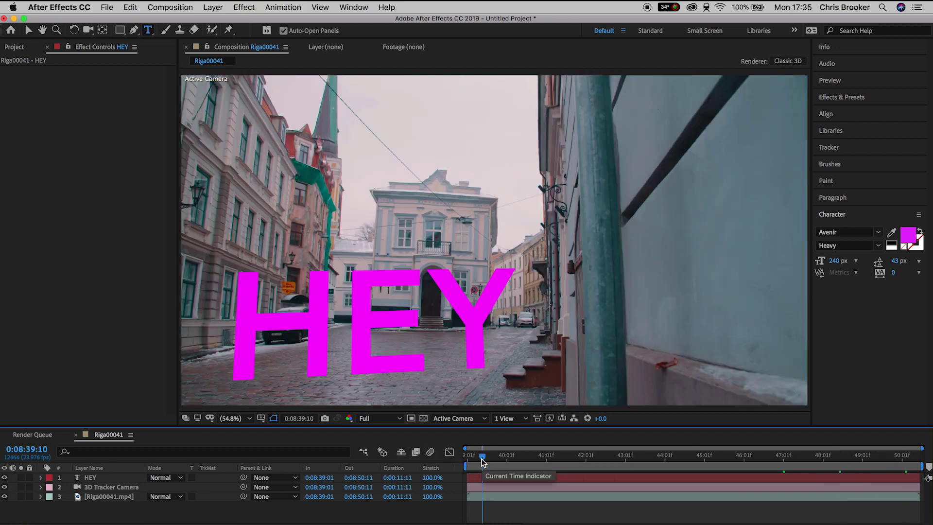
{"action": "left_click_drag", "start_coordinate": [486, 462], "coordinate": [855, 464]}
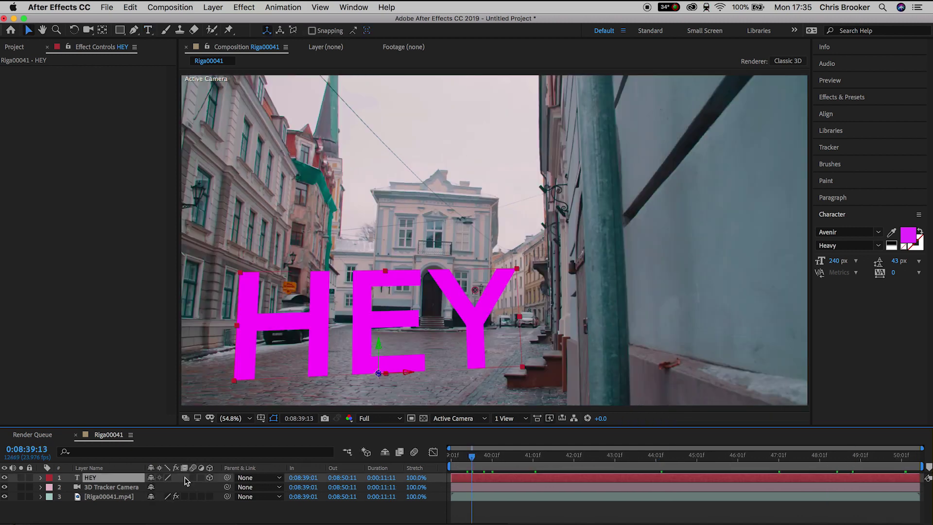
Step: Expand the HEY layer's properties and change the composition's 3D renderer to CINEMA 4D
{"action": "left_click", "coordinate": [41, 478]}
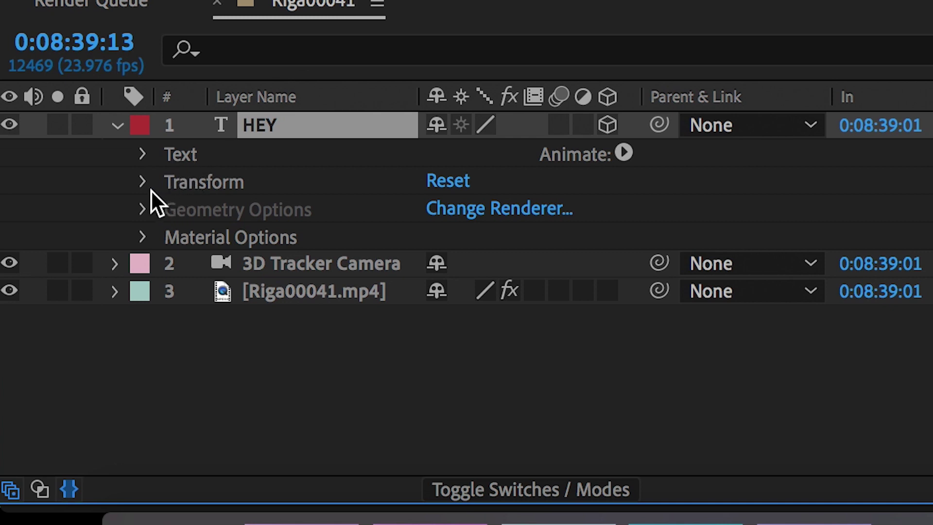
{"action": "left_click", "coordinate": [145, 186]}
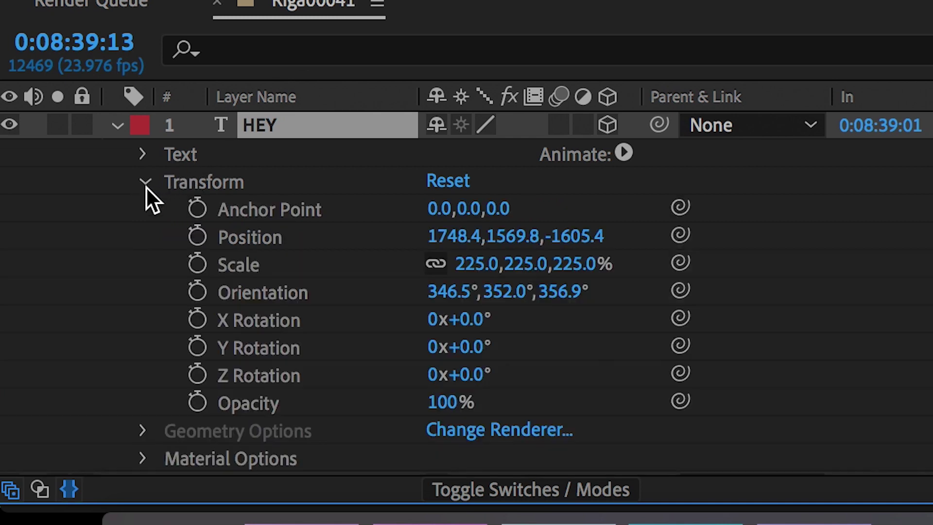
{"action": "scroll", "coordinate": [141, 341], "scroll_direction": "down", "scroll_amount": 3}
{"action": "left_click", "coordinate": [142, 321]}
{"action": "scroll", "coordinate": [145, 316], "scroll_direction": "down", "scroll_amount": 1}
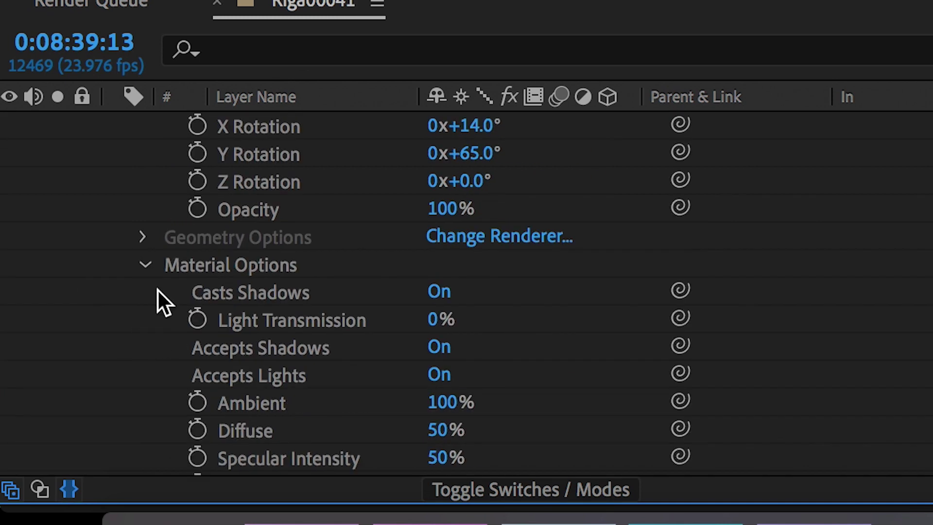
{"action": "left_click", "coordinate": [469, 232]}
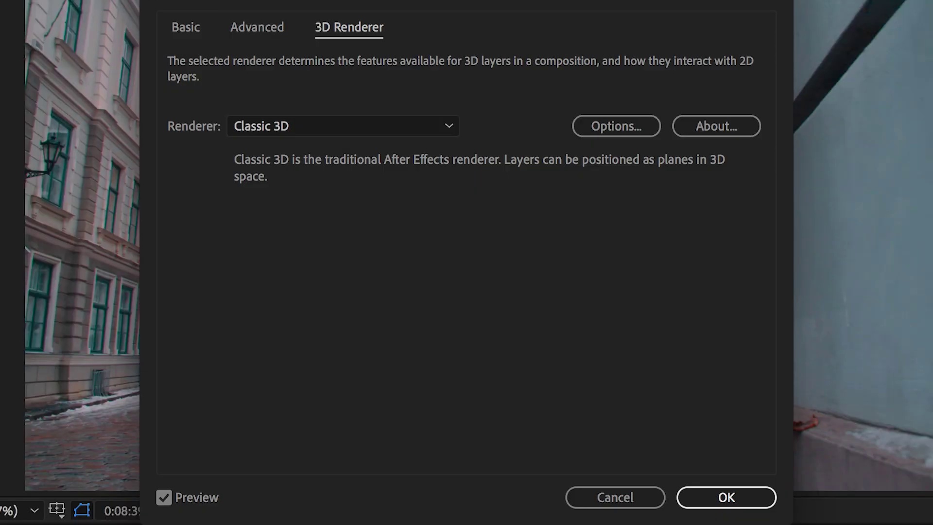
{"action": "left_click", "coordinate": [353, 126]}
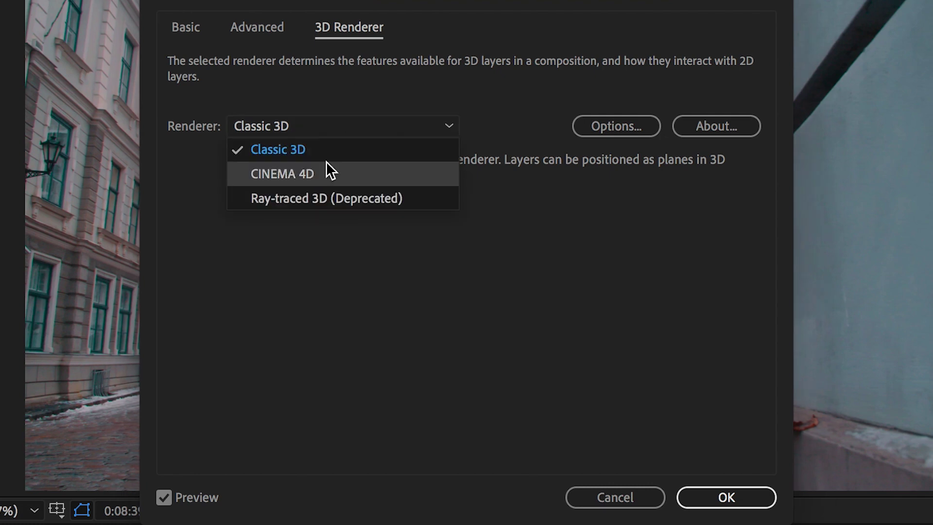
{"action": "left_click", "coordinate": [319, 173]}
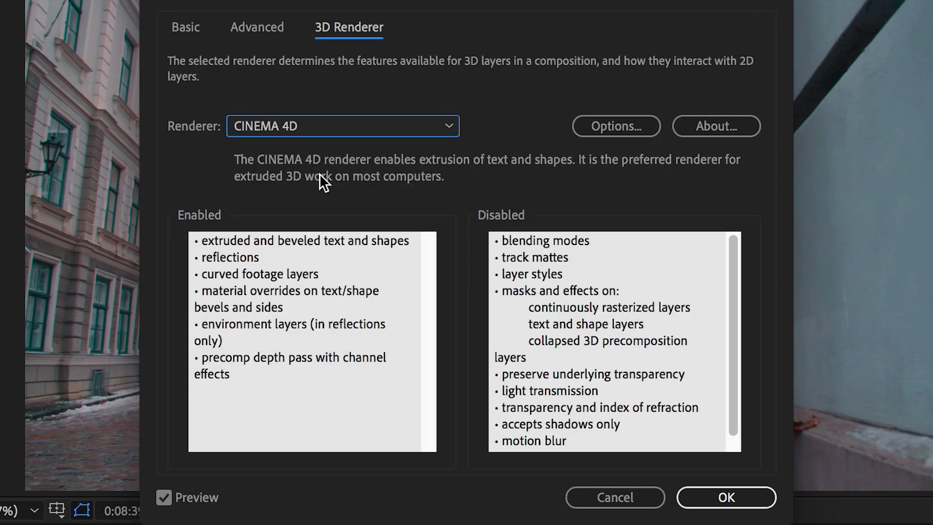
{"action": "left_click", "coordinate": [702, 501]}
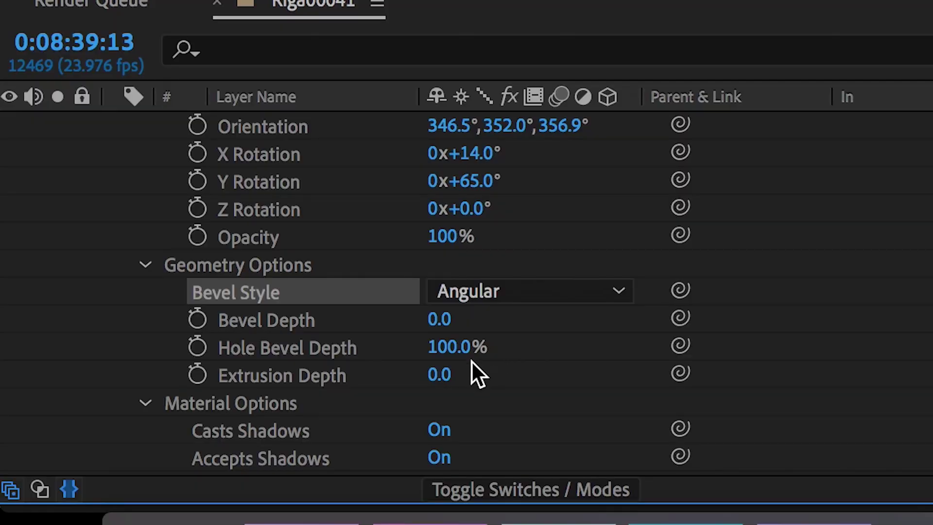
Step: Set the HEY text's Extrusion Depth to 12
{"action": "left_click_drag", "start_coordinate": [471, 370], "coordinate": [456, 382]}
{"action": "left_click_drag", "start_coordinate": [456, 382], "coordinate": [453, 382]}
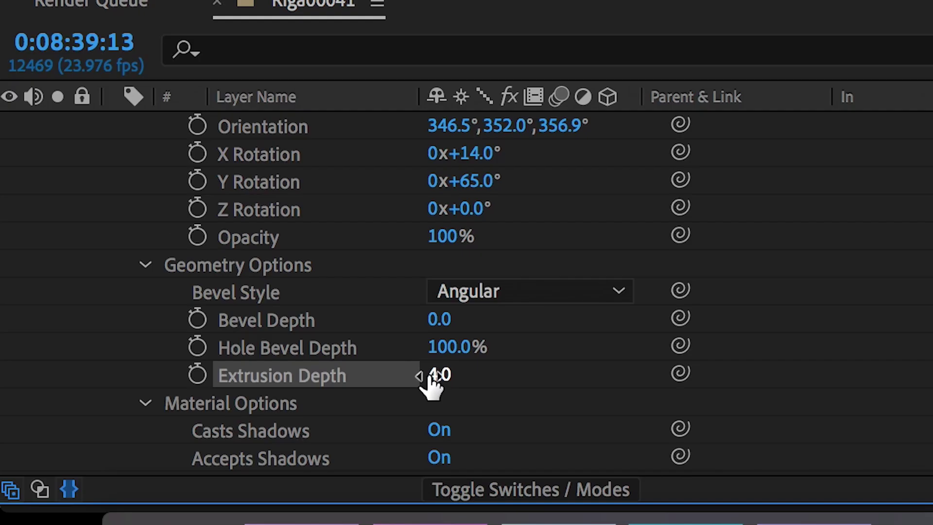
{"action": "left_click_drag", "start_coordinate": [431, 375], "coordinate": [440, 376]}
Step: Set the HEY text's rotation to 9° on X, 0° on Y and 1° on Z
{"action": "scroll", "coordinate": [767, 422], "scroll_direction": "up", "scroll_amount": 2}
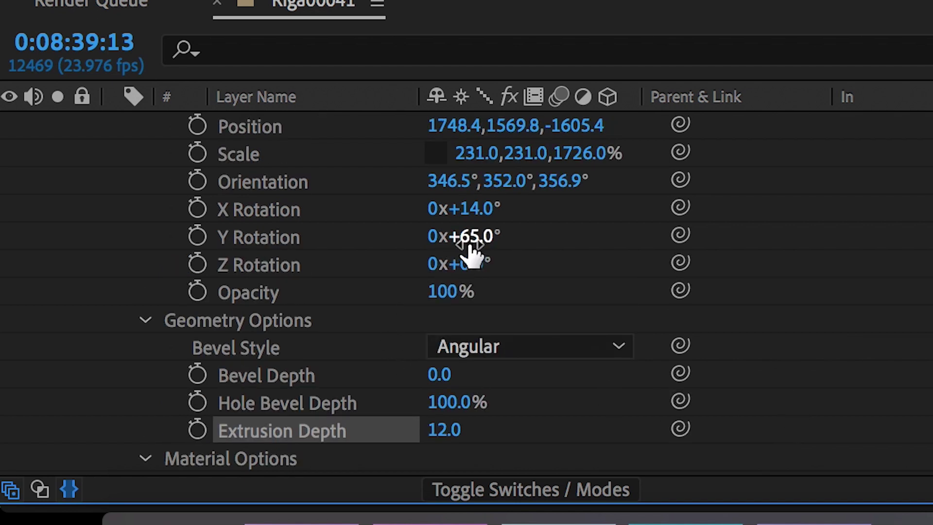
{"action": "left_click_drag", "start_coordinate": [474, 243], "coordinate": [367, 245]}
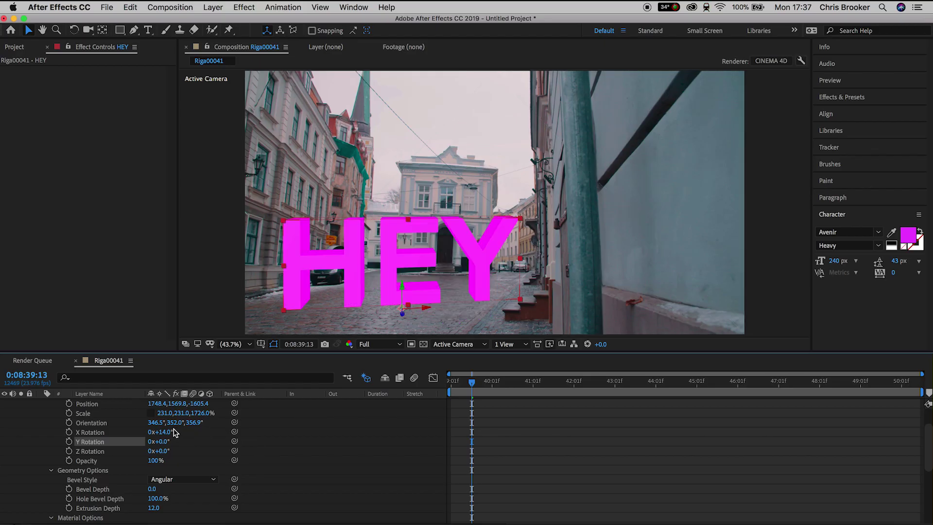
{"action": "left_click_drag", "start_coordinate": [161, 450], "coordinate": [164, 451]}
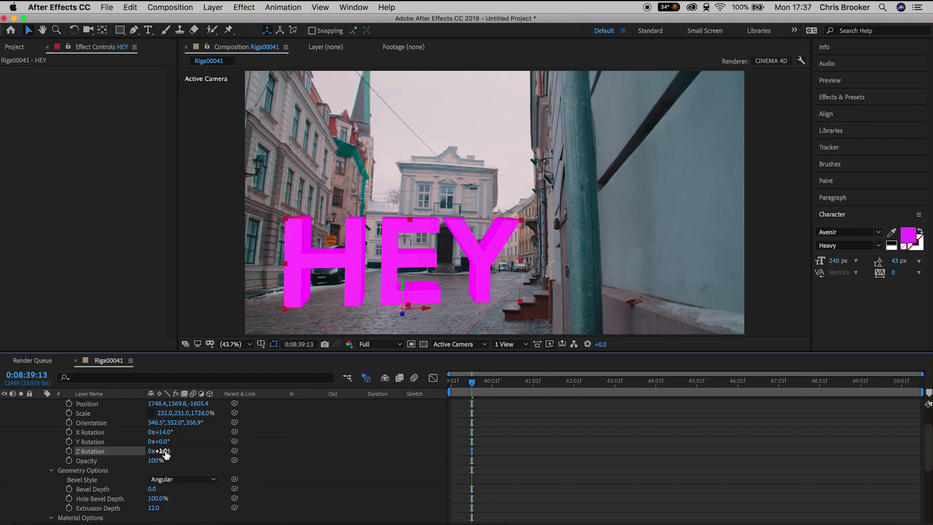
{"action": "left_click_drag", "start_coordinate": [167, 433], "coordinate": [162, 434]}
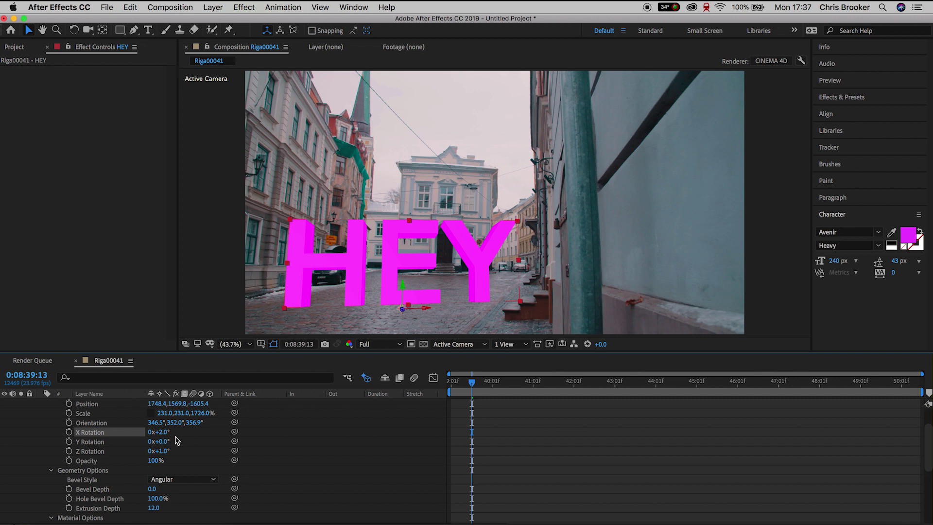
{"action": "left_click_drag", "start_coordinate": [160, 432], "coordinate": [164, 432]}
{"action": "left_click", "coordinate": [288, 439]}
Step: Try adjusting the HEY text's Bevel Depth, leave it at 0, and collapse the layer's property groups
{"action": "scroll", "coordinate": [279, 456], "scroll_direction": "down", "scroll_amount": 5}
{"action": "left_click", "coordinate": [100, 422]}
{"action": "scroll", "coordinate": [211, 463], "scroll_direction": "up", "scroll_amount": 7}
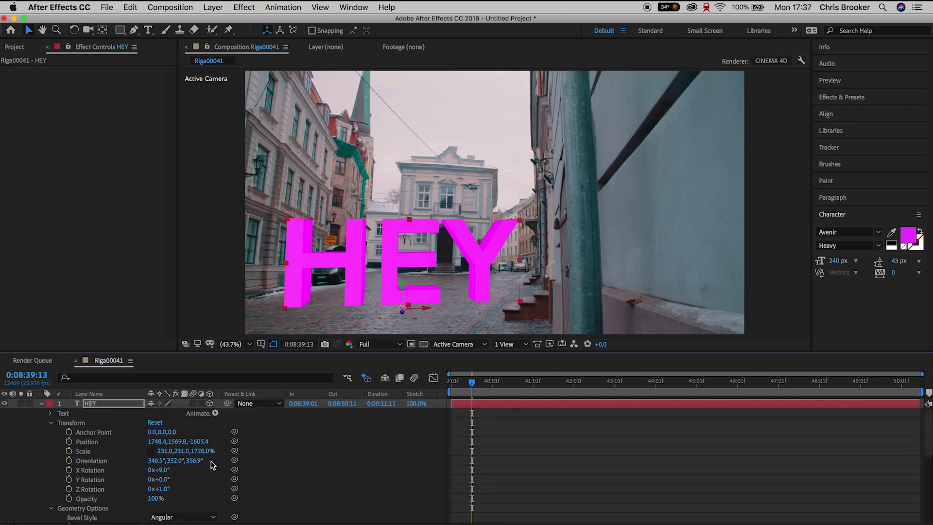
{"action": "left_click", "coordinate": [51, 423]}
{"action": "mouse_move", "coordinate": [153, 451]}
{"action": "left_mouse_down"}
{"action": "mouse_move", "coordinate": [188, 452]}
{"action": "mouse_move", "coordinate": [150, 453]}
{"action": "left_mouse_up"}
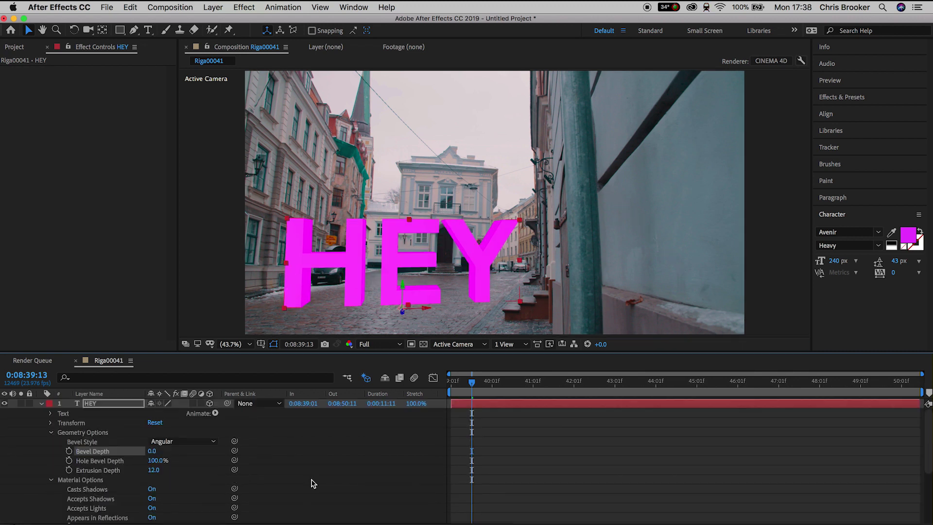
{"action": "left_click", "coordinate": [51, 432]}
{"action": "left_click", "coordinate": [50, 442]}
Step: Change the HEY text's fill color to white (FFFFFF)
{"action": "left_click", "coordinate": [113, 405]}
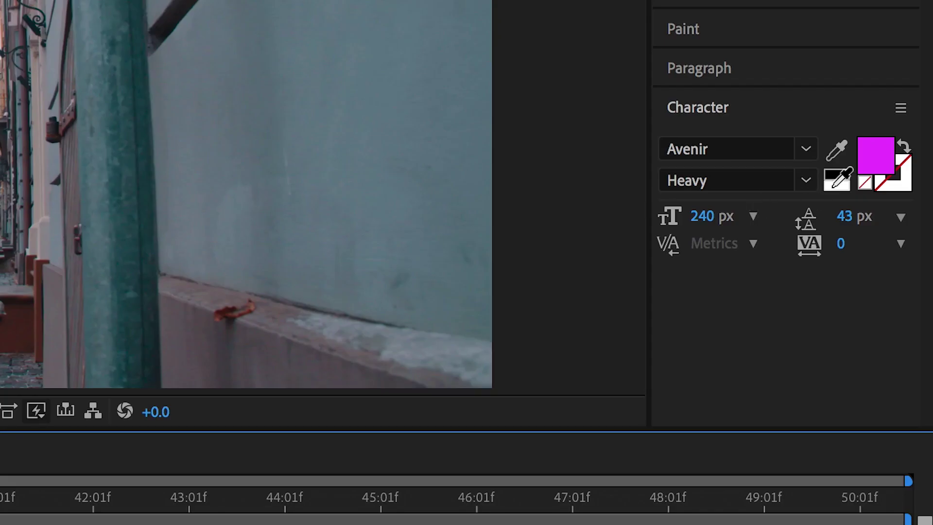
{"action": "left_click", "coordinate": [874, 158]}
{"action": "left_click_drag", "start_coordinate": [87, 190], "coordinate": [23, 152]}
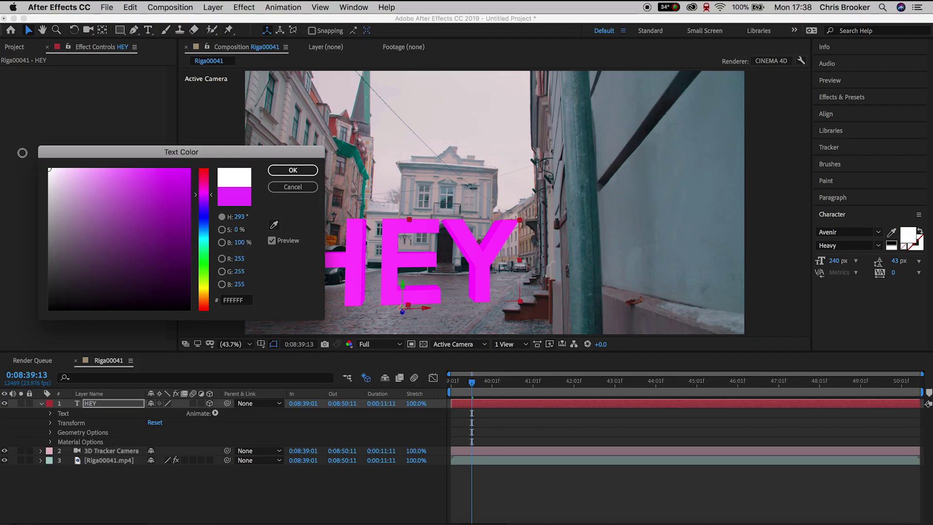
{"action": "left_click", "coordinate": [293, 170]}
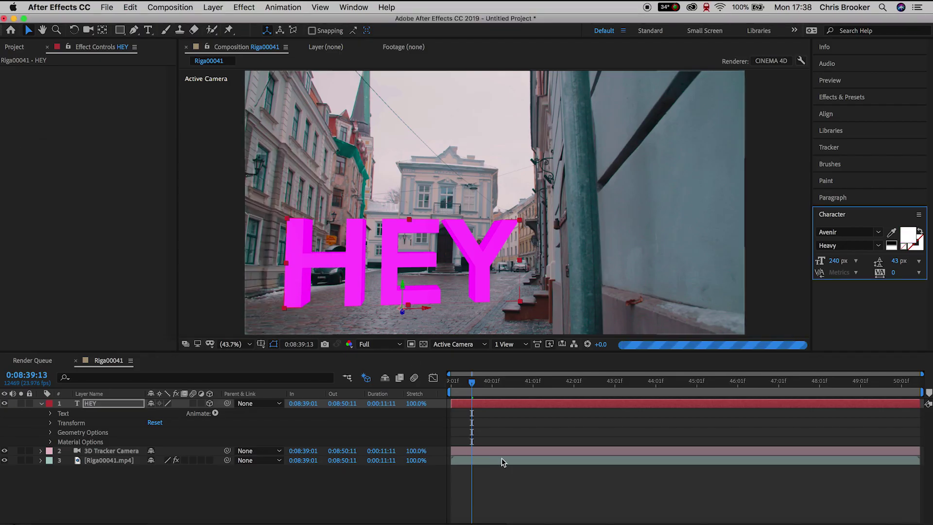